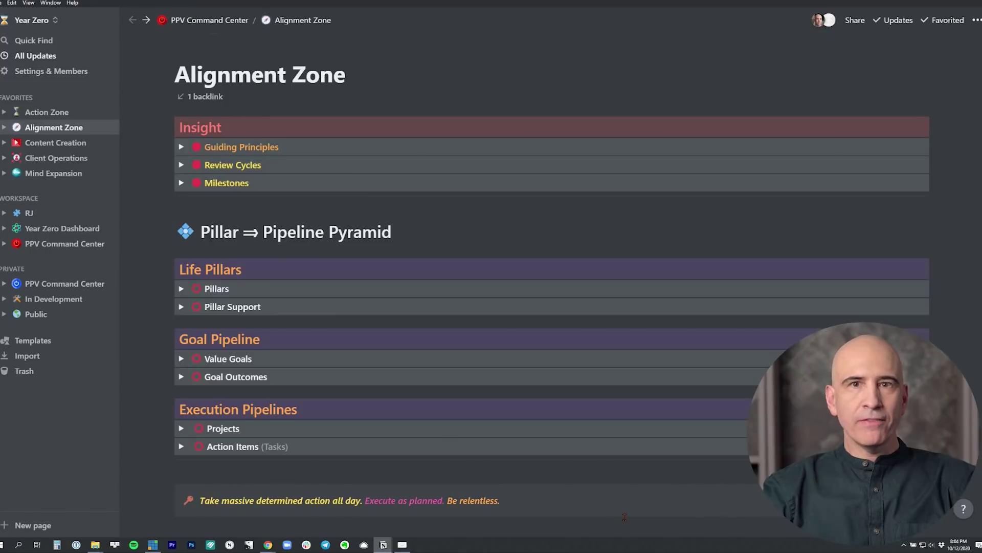
# Expand the Pillars toggle under Life Pillars to list all 13 pillars with groups and statuses
pyautogui.click(181, 290)
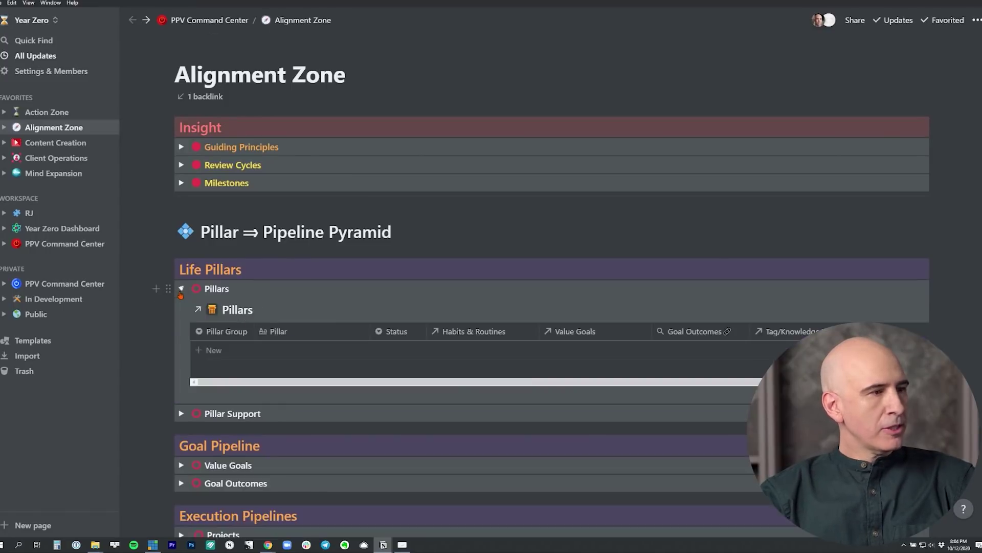
pyautogui.scroll(-3, 181, 293)
pyautogui.scroll(-1, 153, 331)
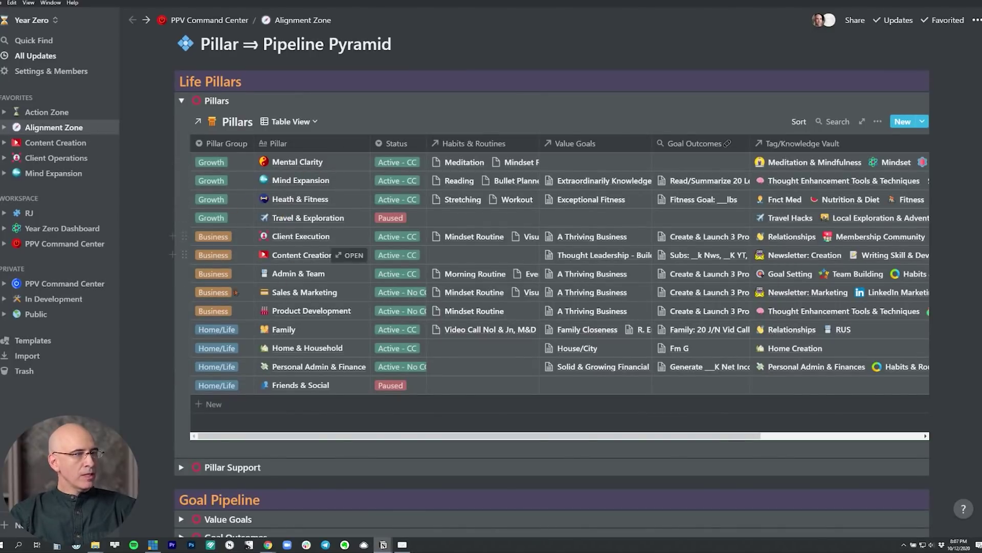
# Switch the Pillars database to Board View grouped by pillar group, then back to Table View
pyautogui.click(293, 122)
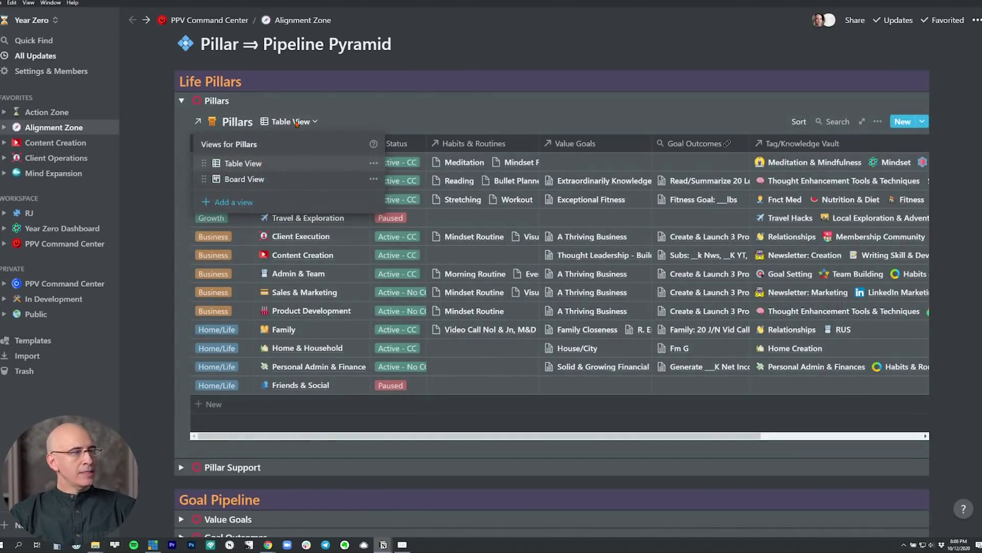
pyautogui.click(245, 180)
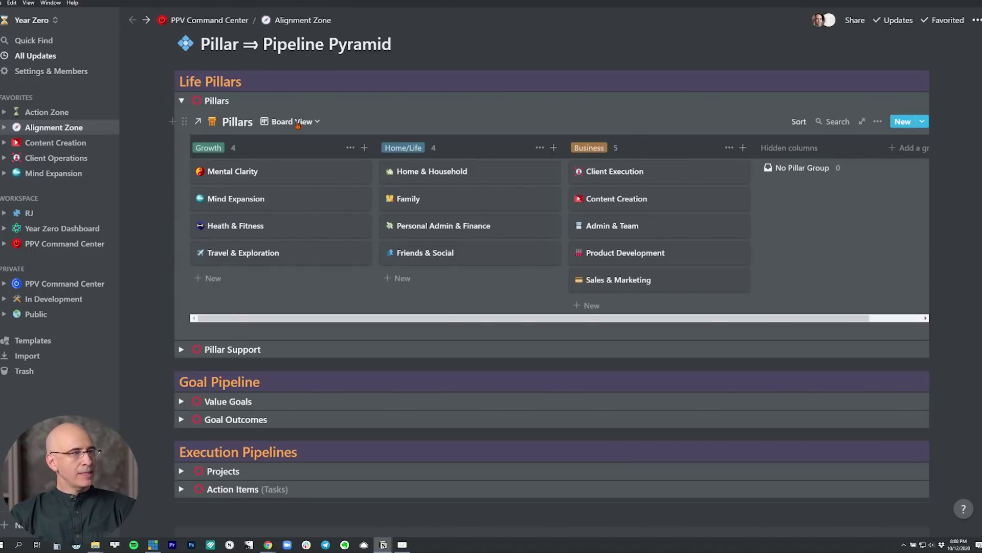
pyautogui.click(297, 121)
pyautogui.click(292, 153)
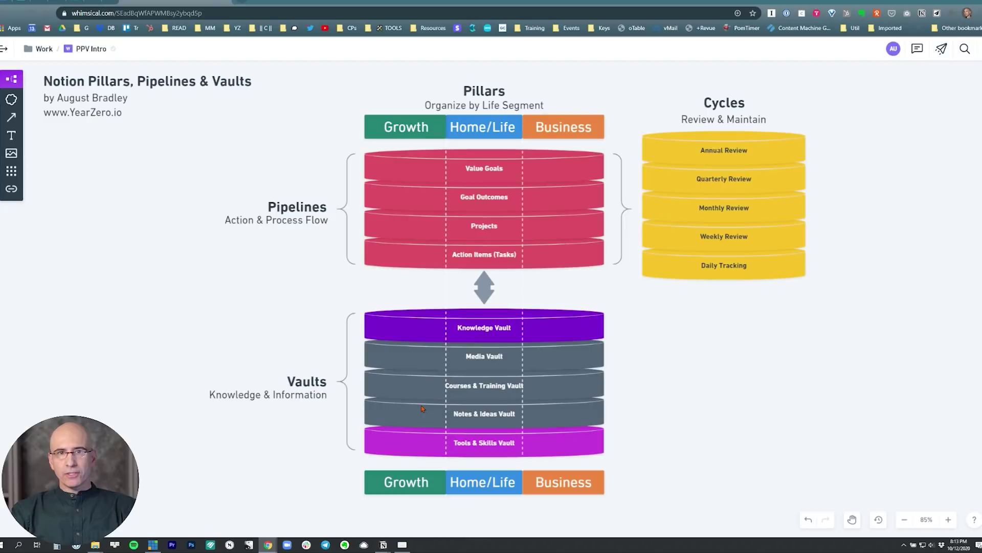
# Switch from Chrome back to the Notion app with Alt+Tab
pyautogui.hotkey('alt', 'Tab')
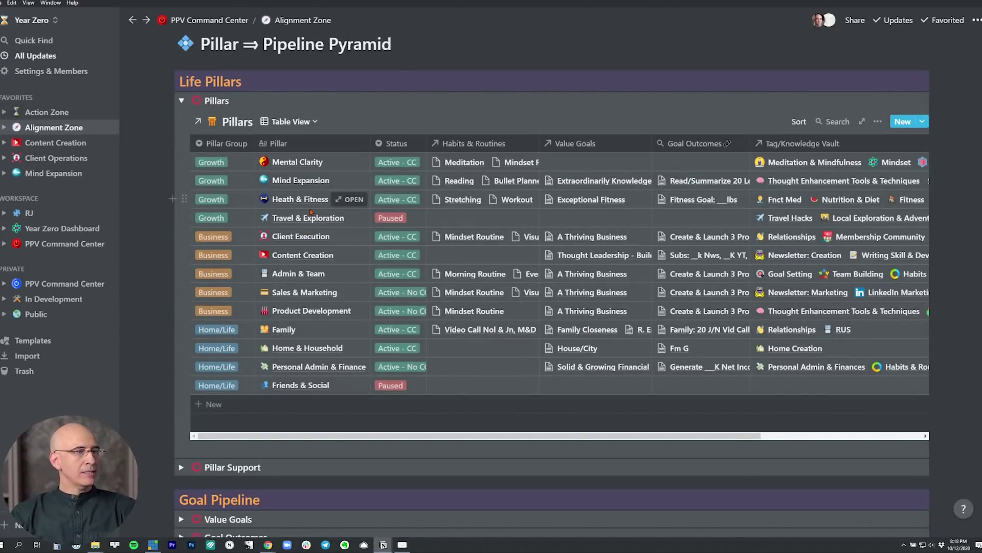
# Open the Mind Expansion pillar as a full page
pyautogui.click(352, 181)
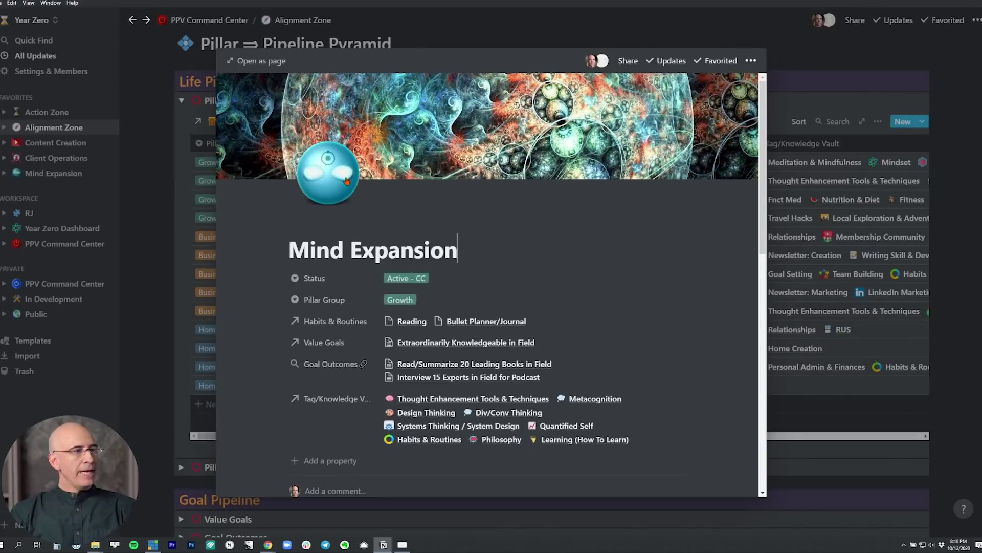
pyautogui.click(258, 61)
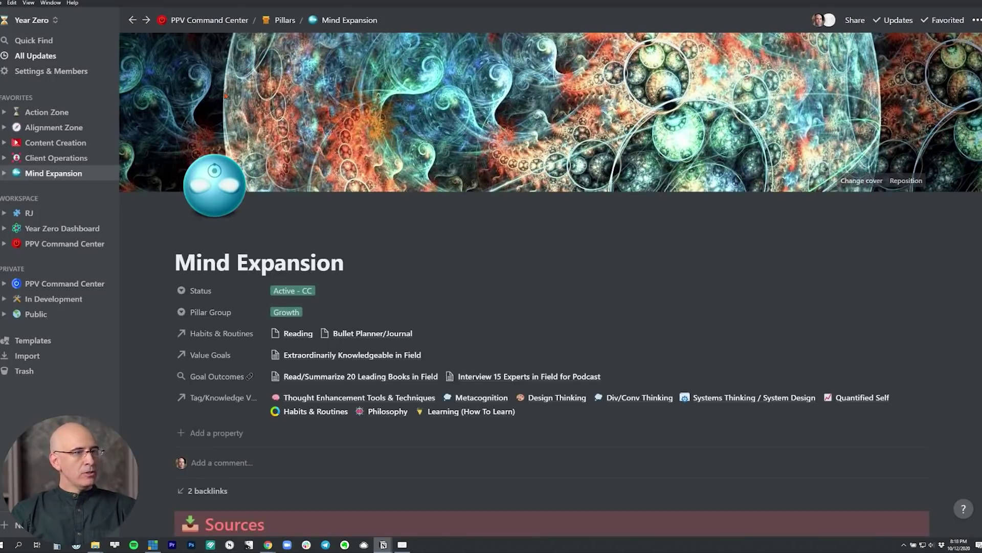
pyautogui.scroll(-9, 206, 333)
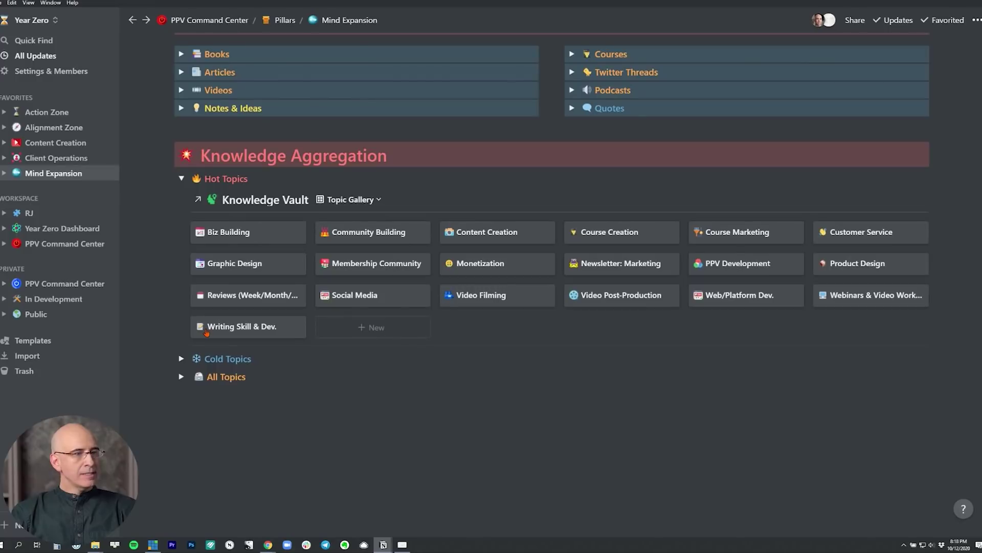
# Expand the Cold Topics gallery and browse its topics
pyautogui.click(181, 421)
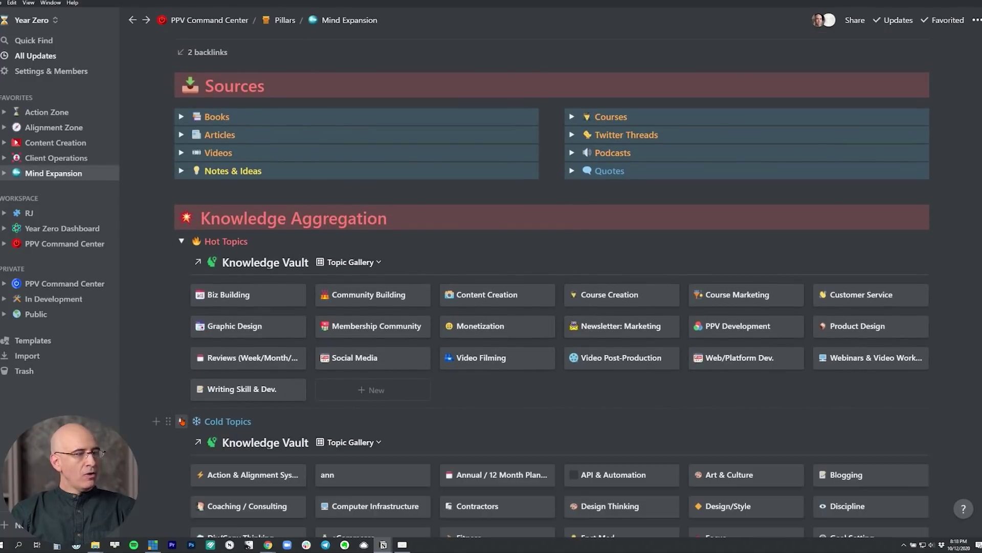
pyautogui.scroll(9, 181, 421)
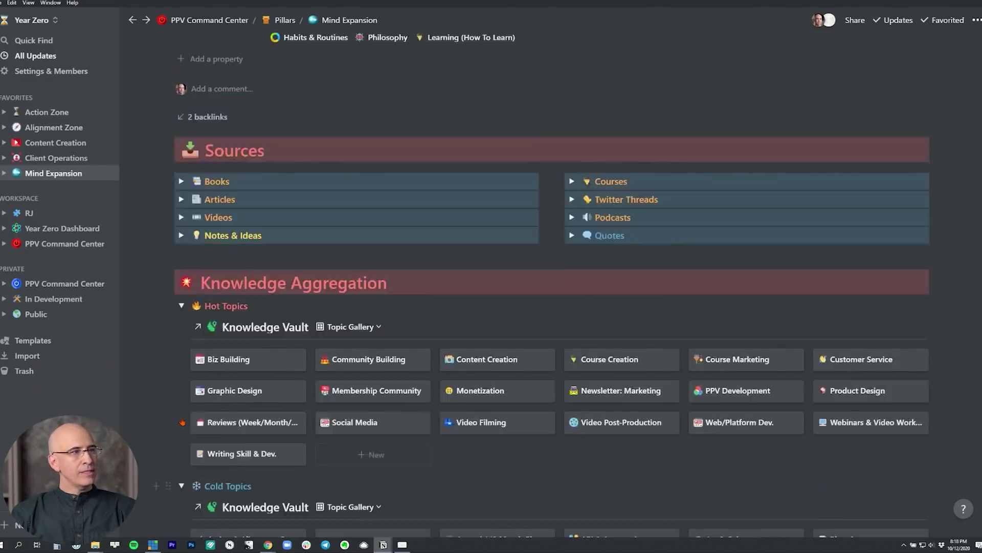
pyautogui.scroll(-8, 181, 417)
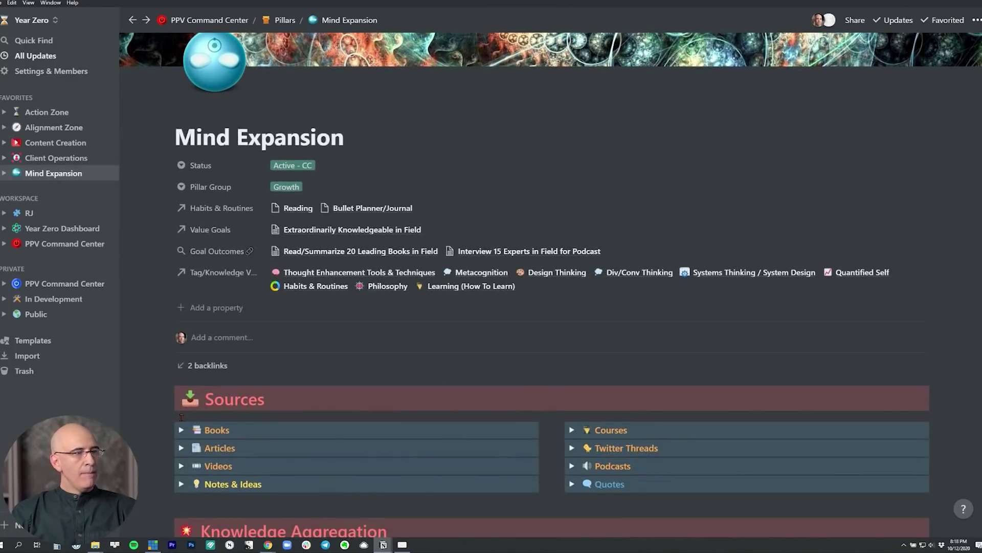
pyautogui.scroll(-1, 182, 417)
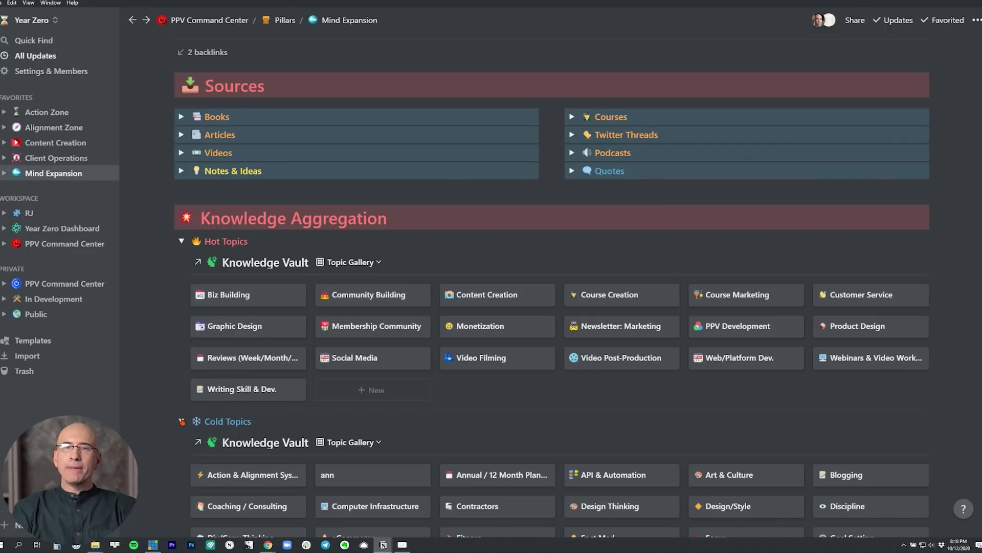
pyautogui.scroll(6, 240, 338)
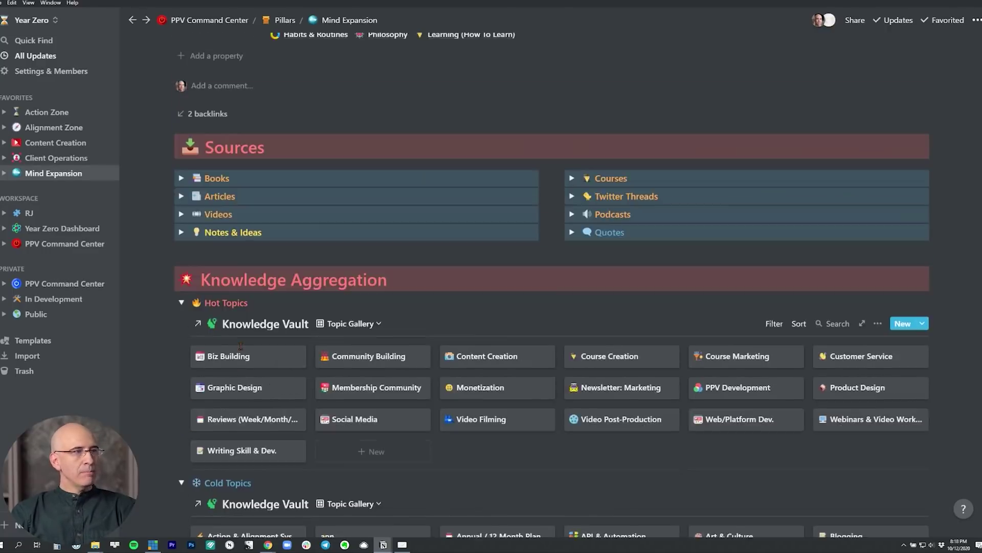
pyautogui.scroll(-6, 239, 346)
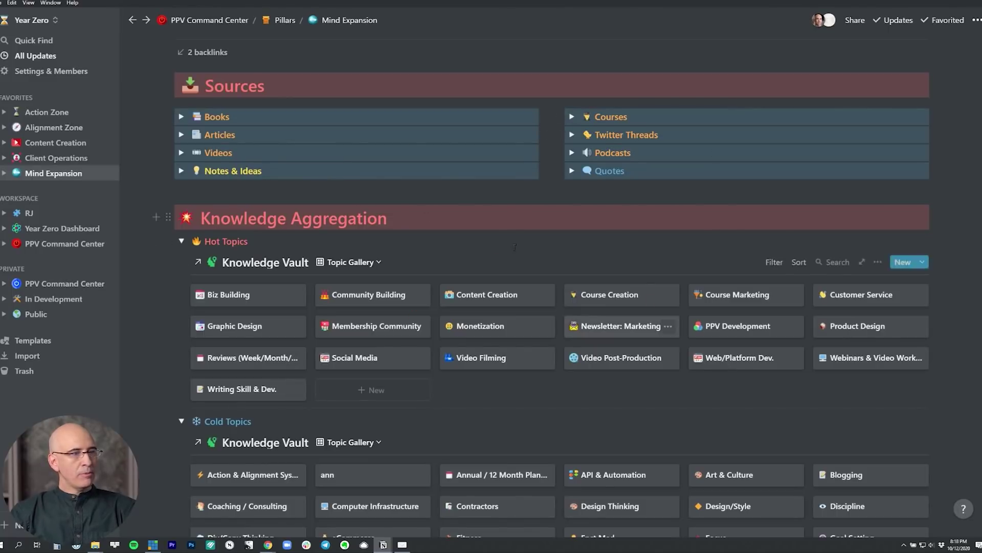
pyautogui.scroll(5, 485, 261)
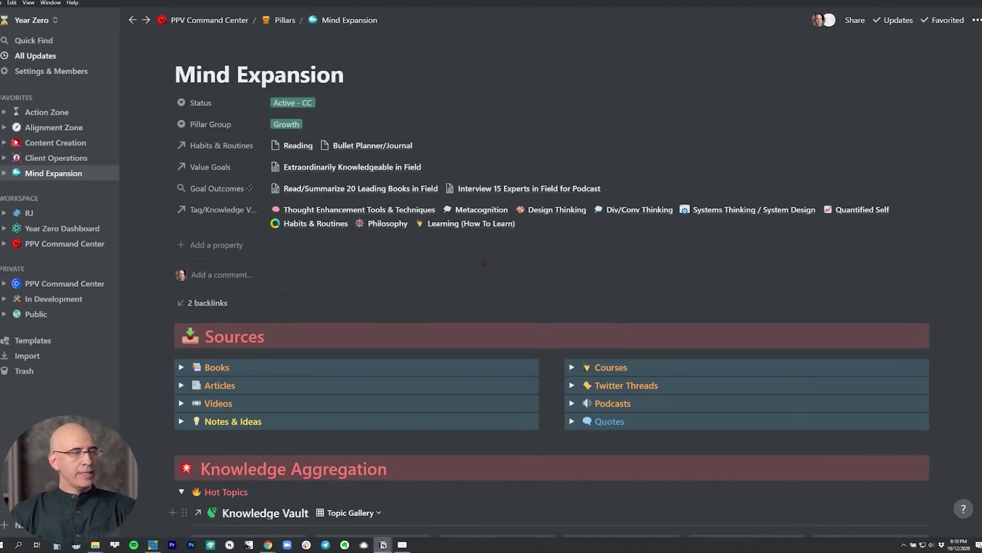
pyautogui.scroll(-5, 484, 261)
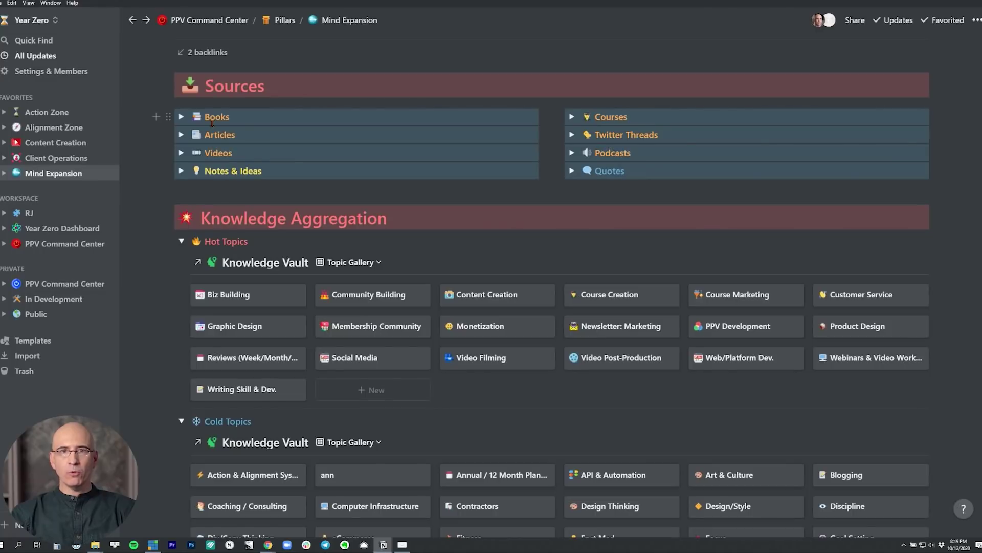
# Collapse Cold Topics, then expand and re-collapse All Topics, leaving only Hot Topics open
pyautogui.click(181, 421)
pyautogui.click(182, 440)
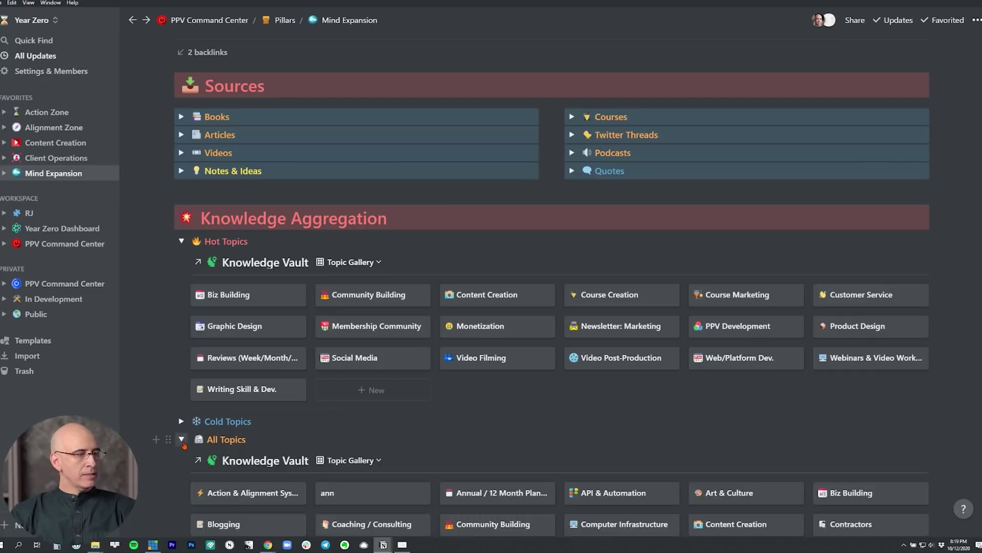
pyautogui.click(180, 440)
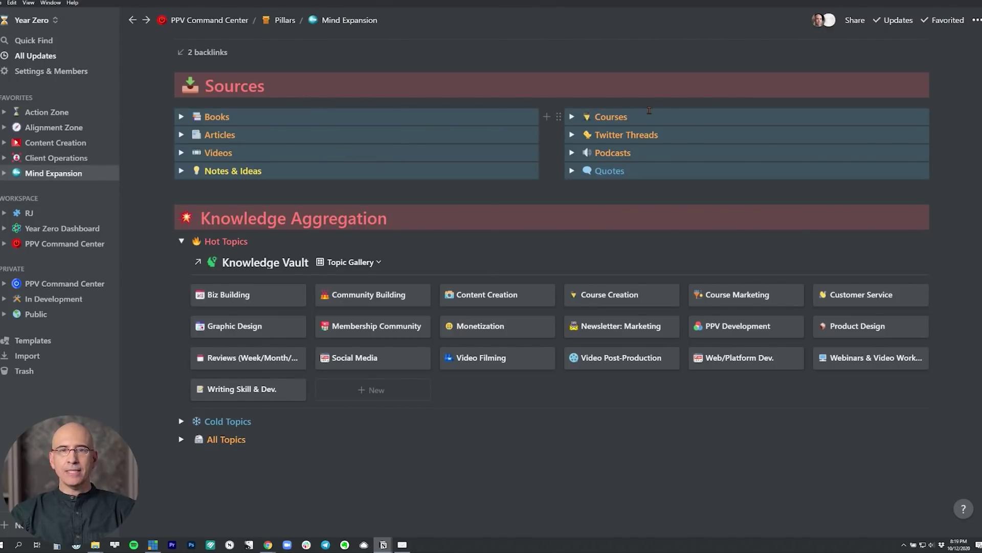
pyautogui.scroll(6, 649, 111)
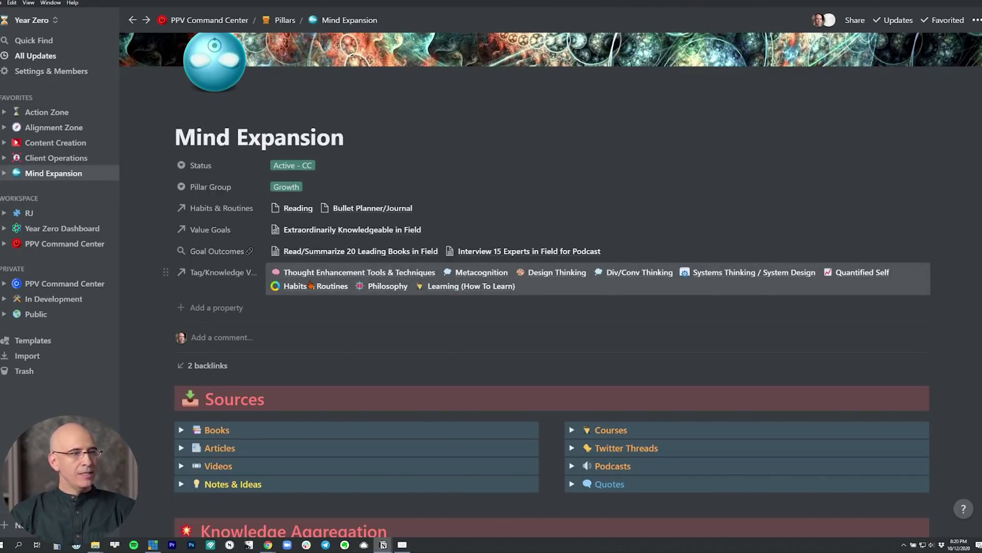
# Go back to the Alignment Zone page from the sidebar Favorites
pyautogui.scroll(-4, 410, 295)
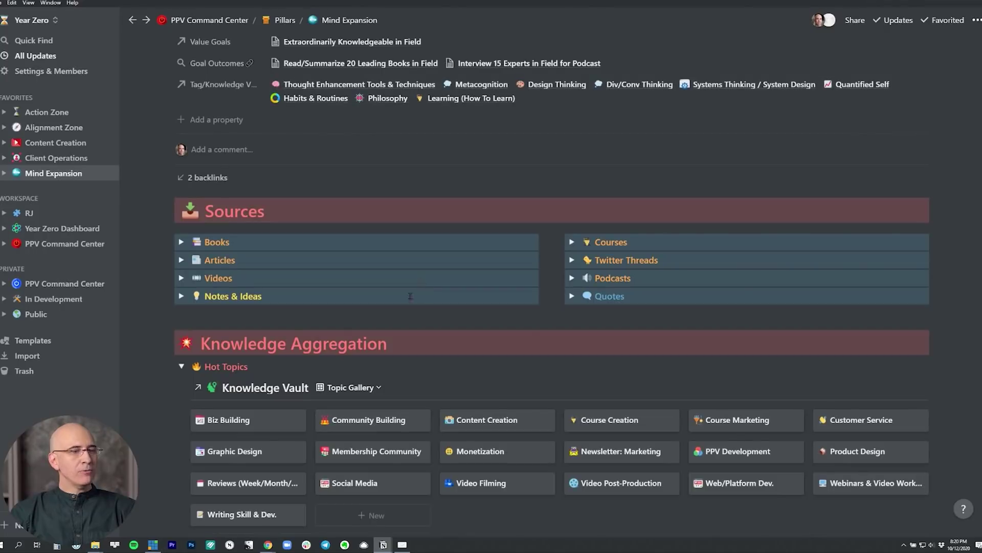
pyautogui.scroll(-1, 410, 296)
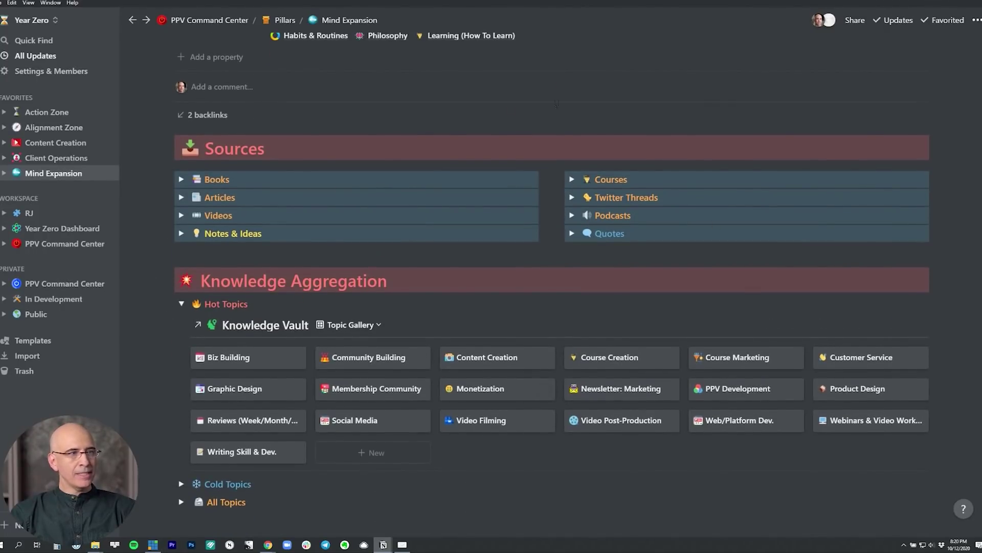
pyautogui.click(33, 128)
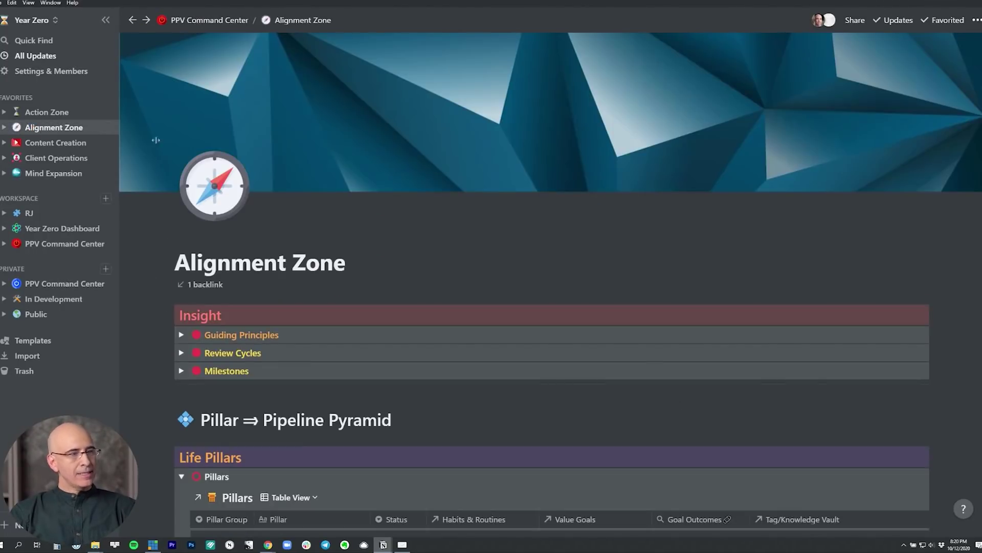
pyautogui.scroll(-8, 157, 140)
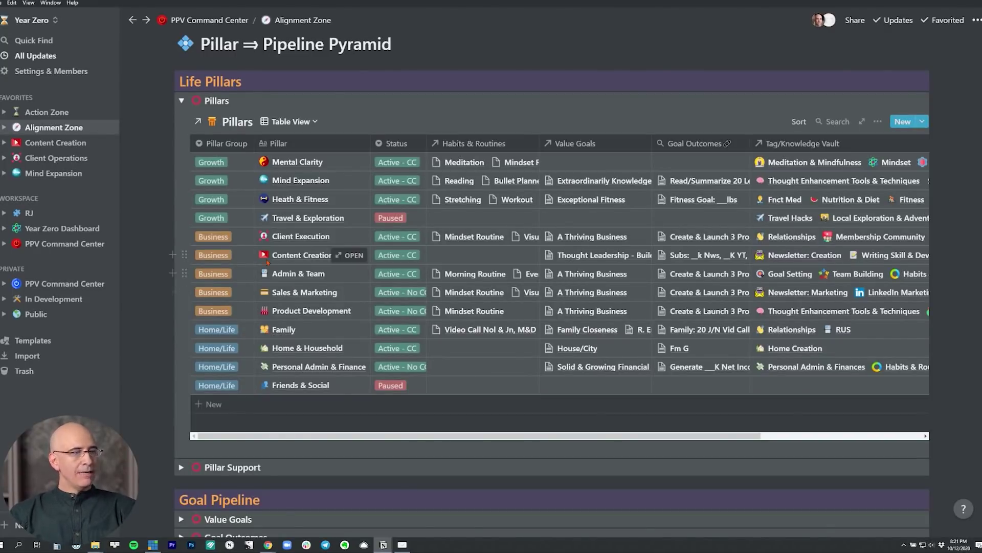
pyautogui.click(346, 255)
pyautogui.click(251, 61)
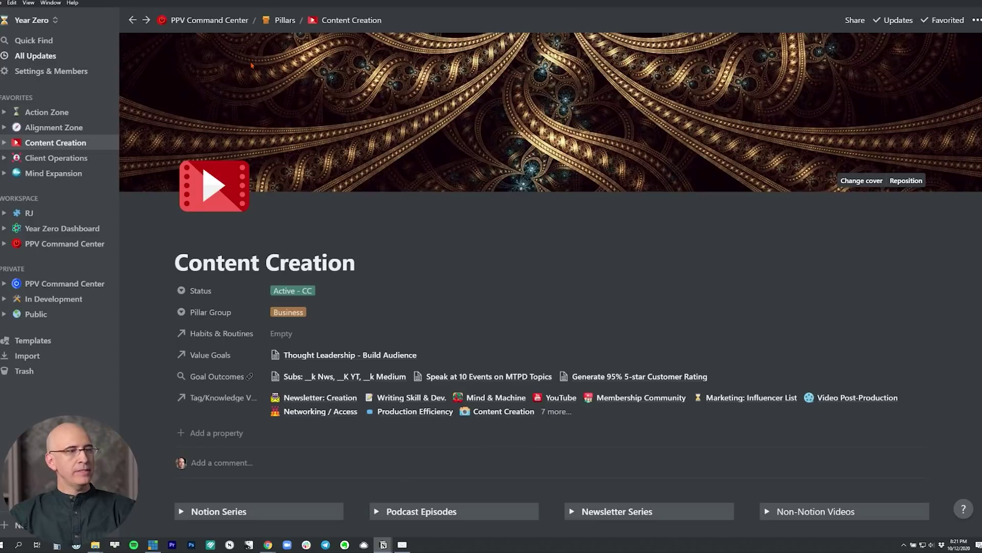
pyautogui.scroll(-4, 275, 271)
pyautogui.scroll(2, 276, 282)
pyautogui.scroll(-3, 278, 291)
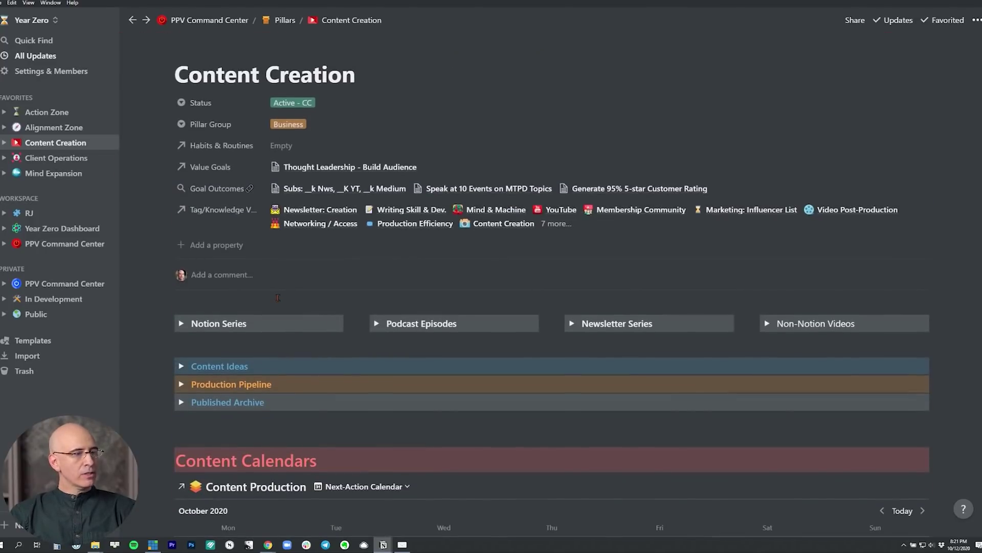
pyautogui.scroll(-1, 278, 297)
pyautogui.click(180, 322)
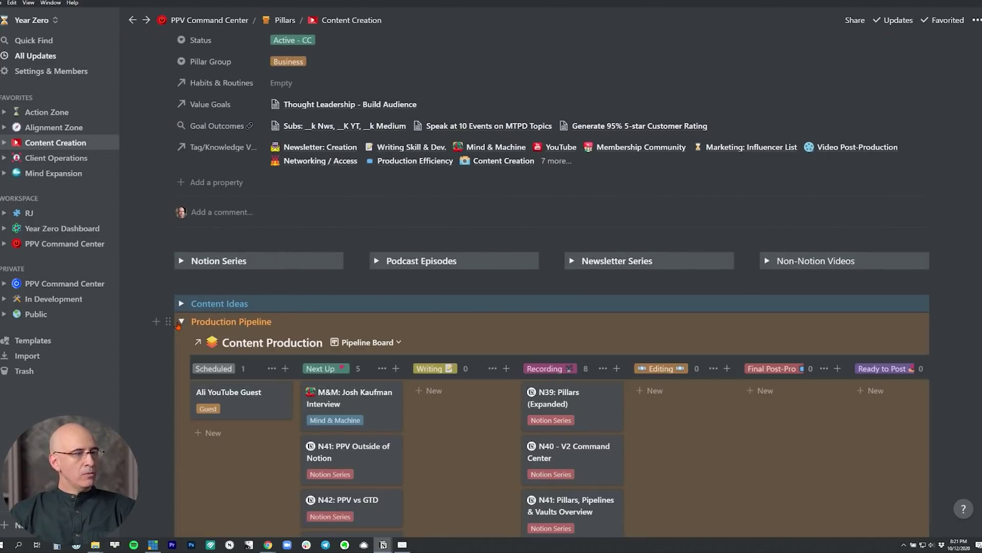
pyautogui.scroll(-3, 177, 324)
pyautogui.scroll(1, 178, 322)
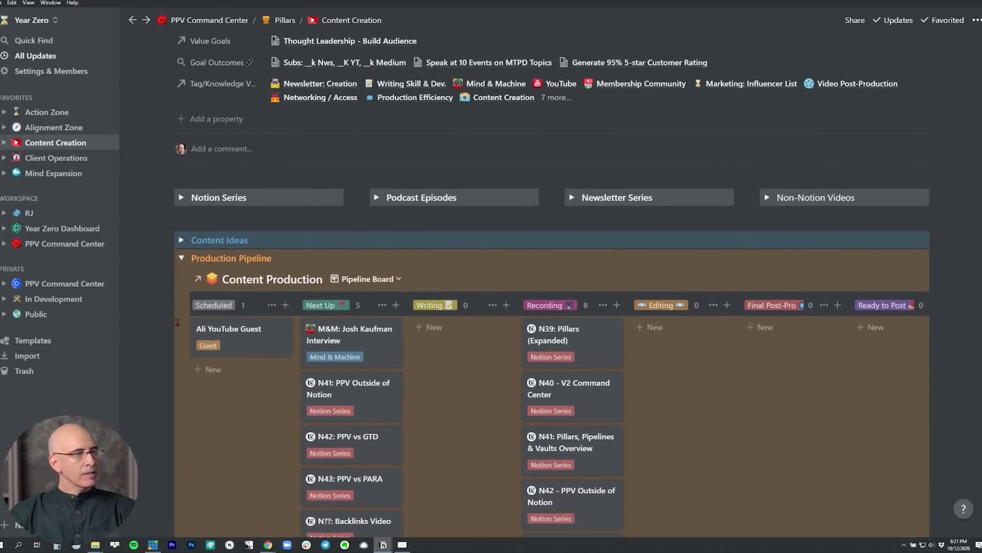
pyautogui.click(182, 260)
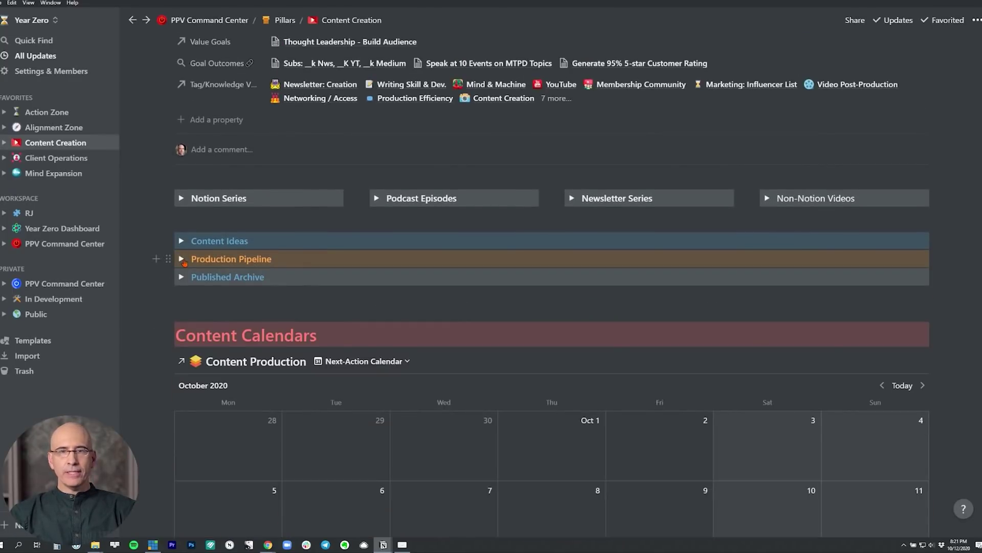
pyautogui.scroll(2, 183, 261)
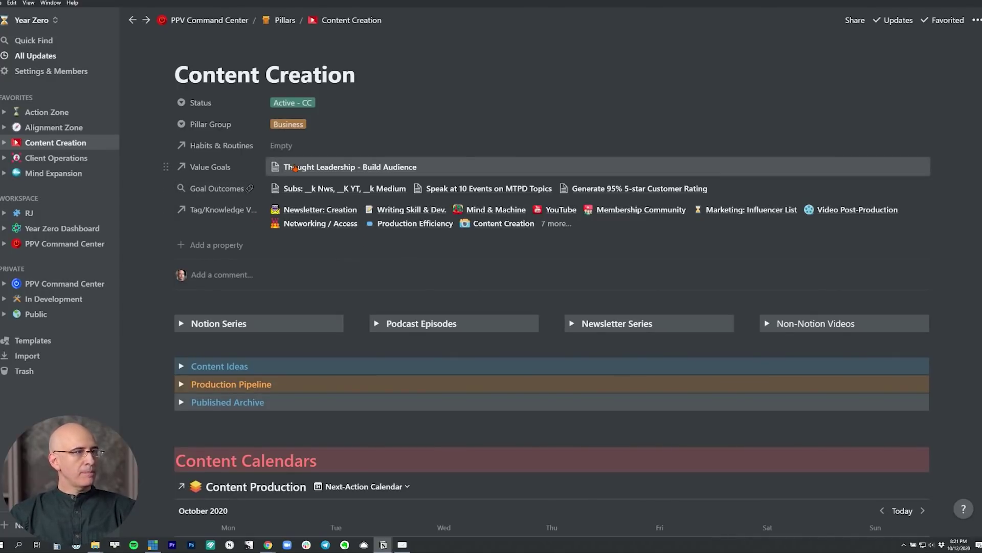
pyautogui.hotkey('ctrl', '[')
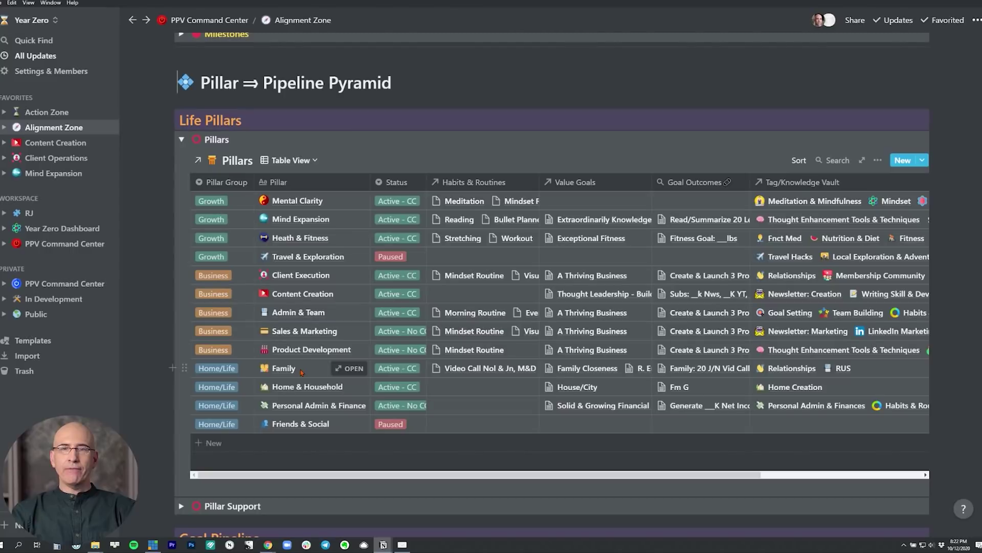
pyautogui.click(399, 201)
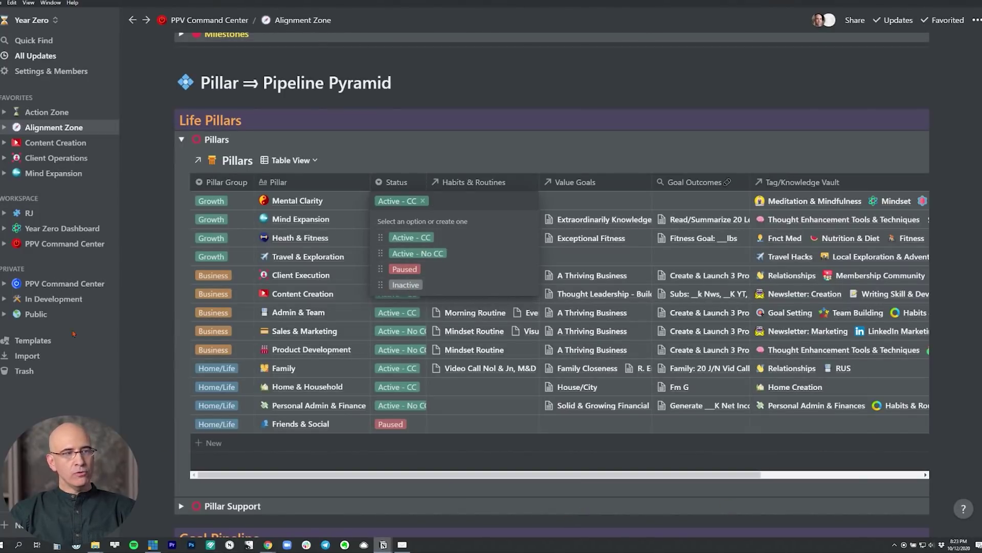
pyautogui.press('Escape')
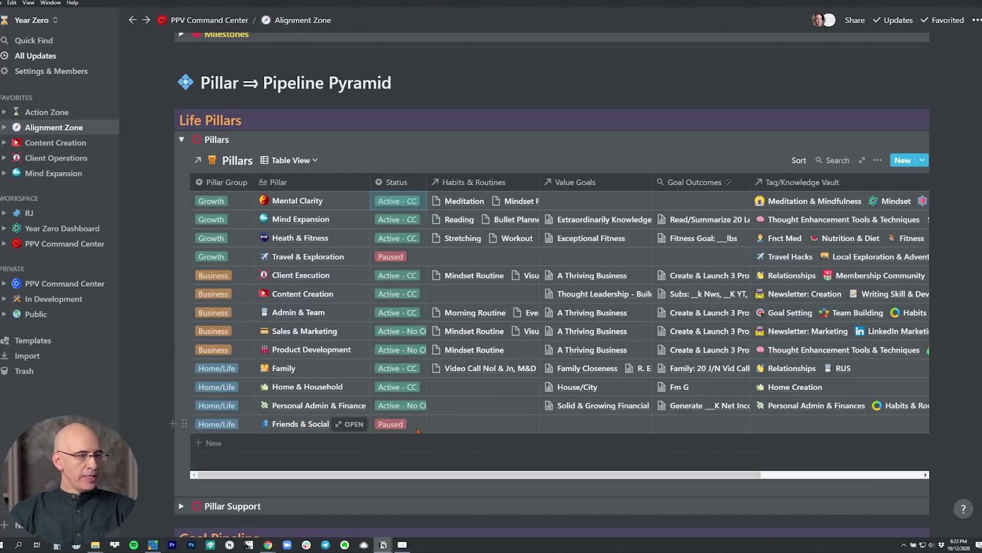
pyautogui.click(403, 426)
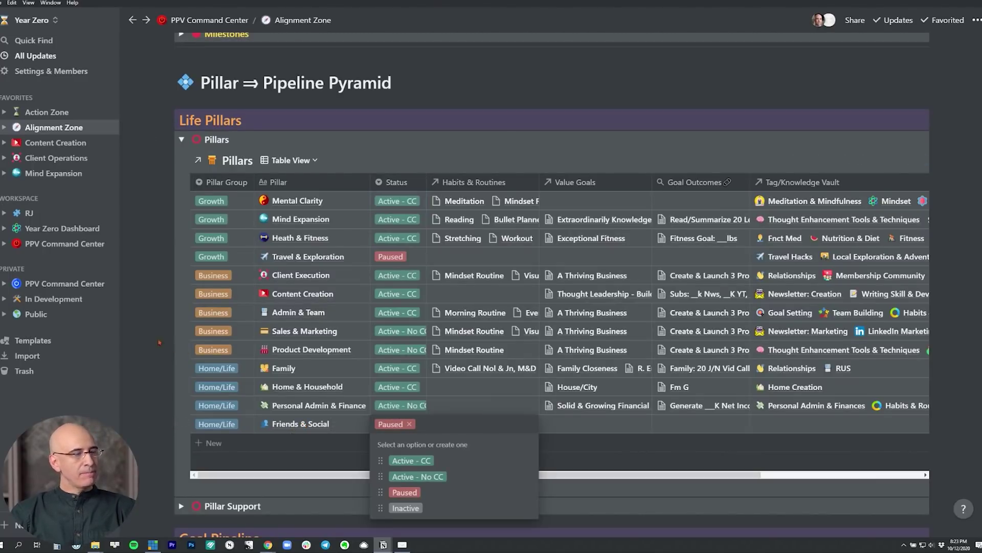
pyautogui.press('Escape')
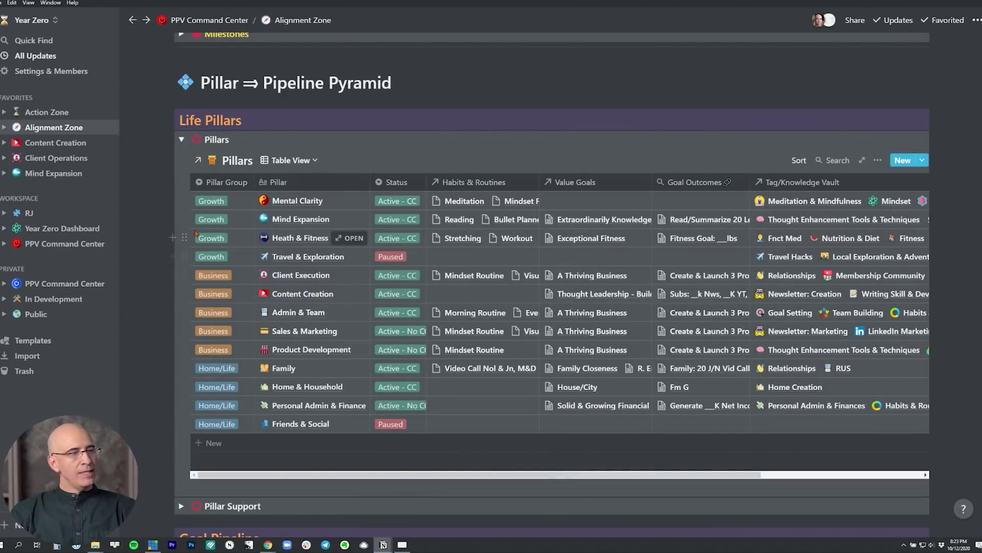